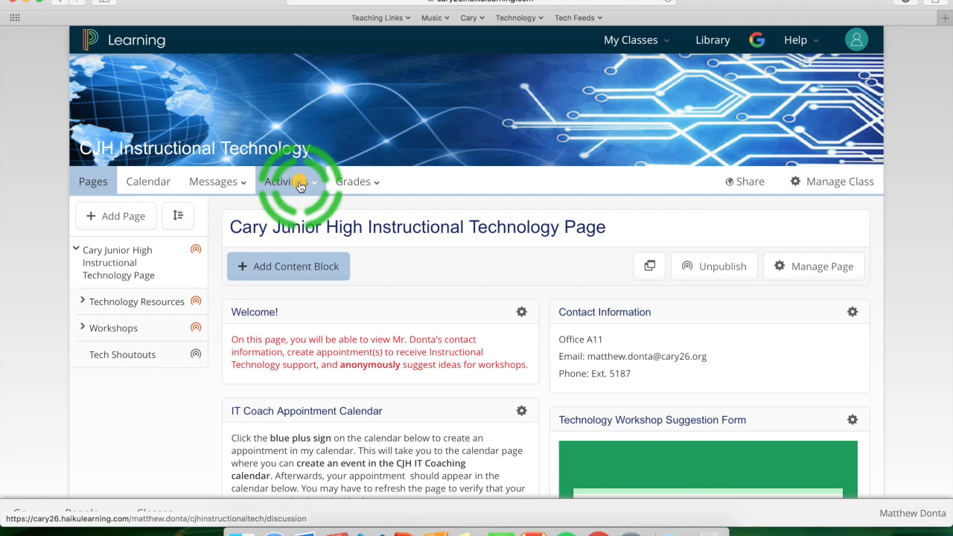
Step: Add a new discussion to the class's Discussions activities with the title "Causes of World War I"
click(300, 186)
click(285, 276)
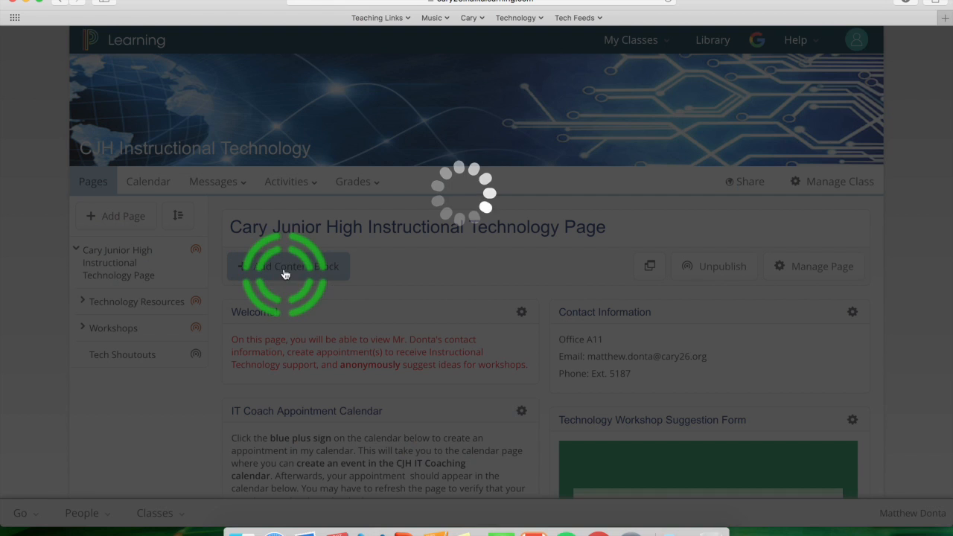
click(450, 282)
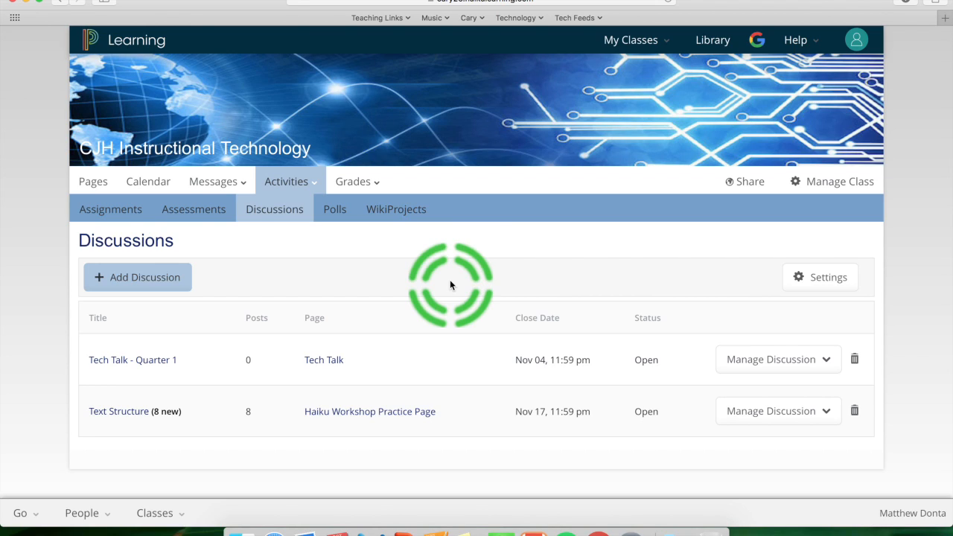
click(148, 277)
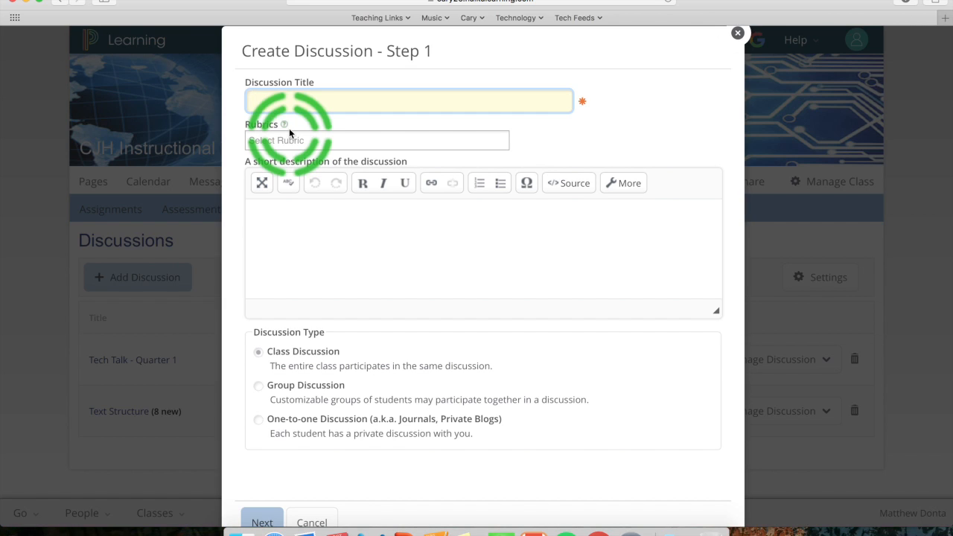
text(Causes of World War I)
Step: Begin the discussion description with "In this space, please discuss the causes of World War I. Which event"
click(338, 264)
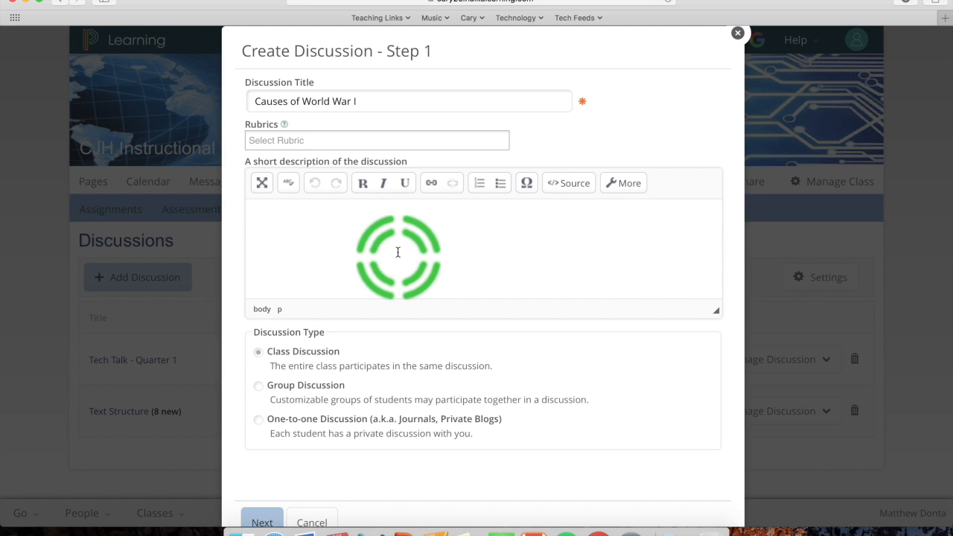
text(In this space, please discuss the w)
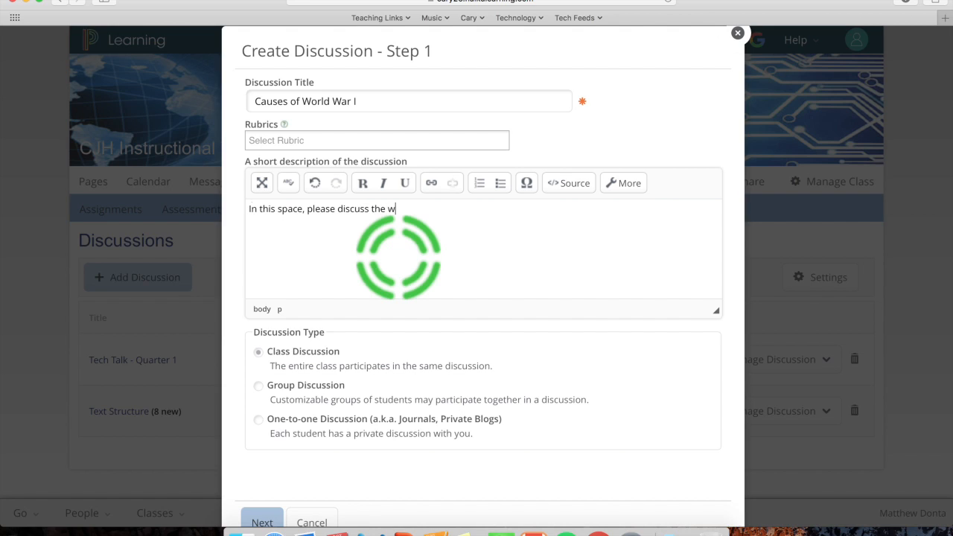
key(BackSpace)
text(causes of World War I. Which event )
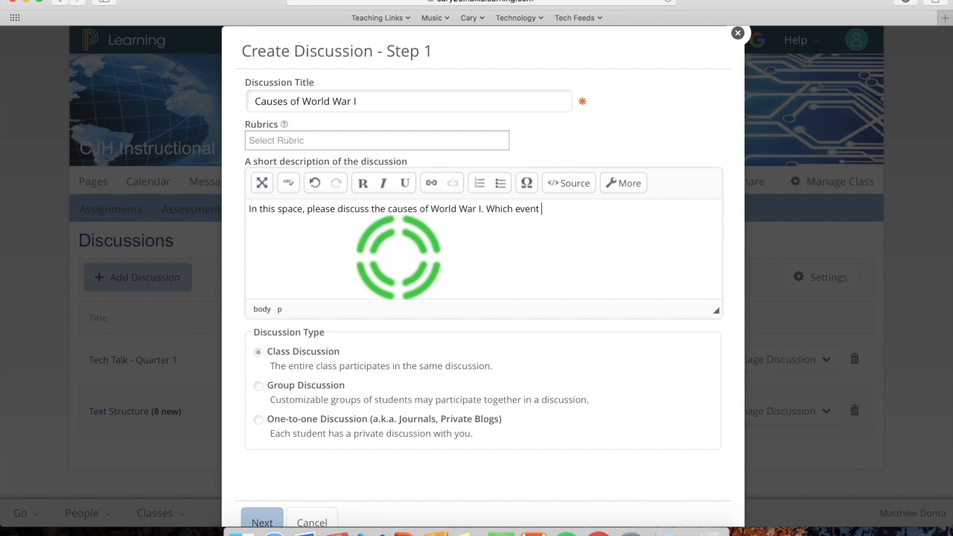
Step: Complete the description's opening paragraph with "was the primary event that ignited World War I? Why was it so significant?"
text(was the event that ignated)
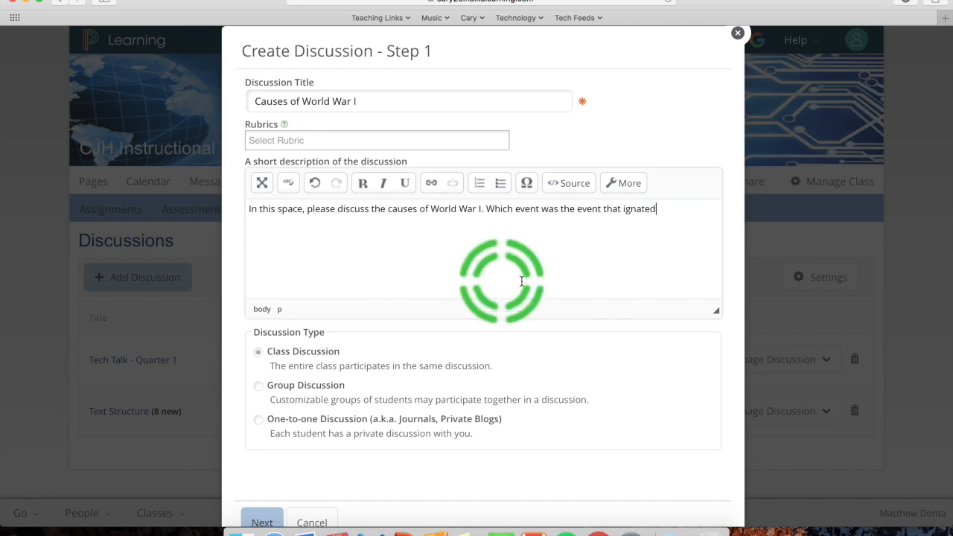
click(579, 209)
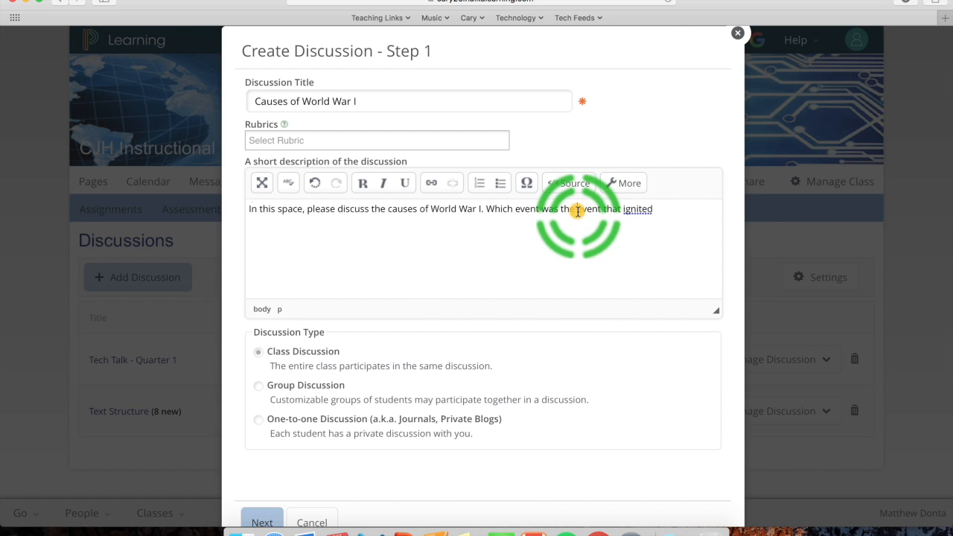
text(primary)
click(717, 213)
text(World)
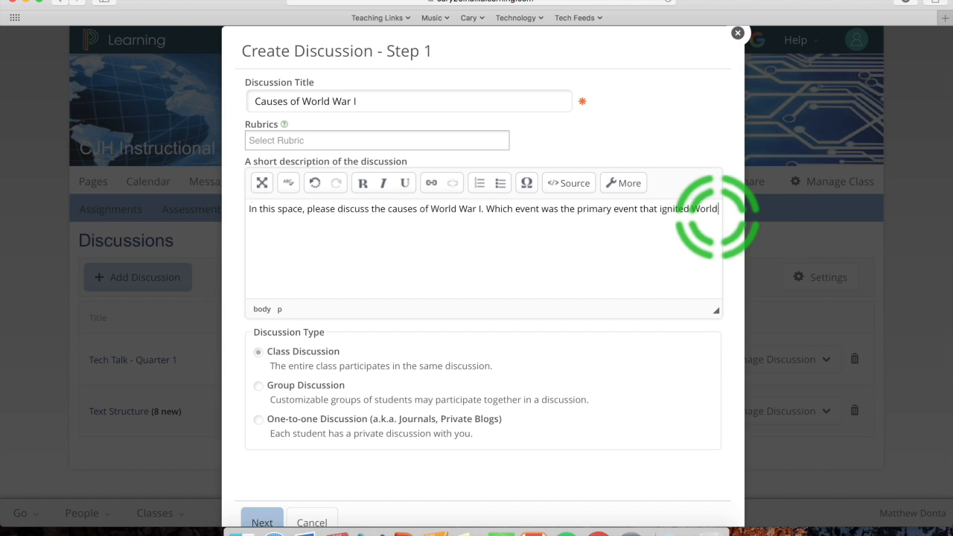
text( War I? Why was it so significant?)
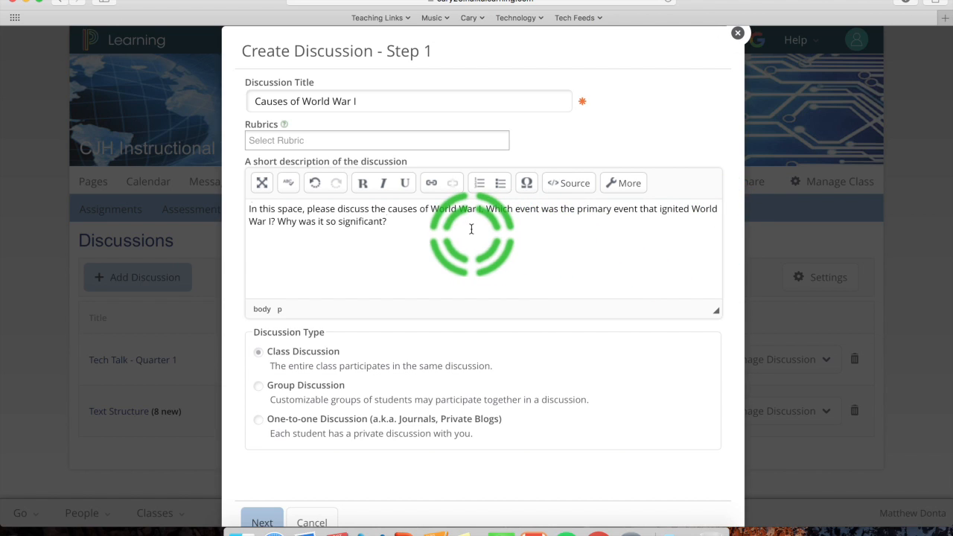
Step: Add a second paragraph: "In order to receive full points for this activity, you must create one original post and respond to two of your classmates' posts."
key(Return)
key(Return)
text(In order to receive)
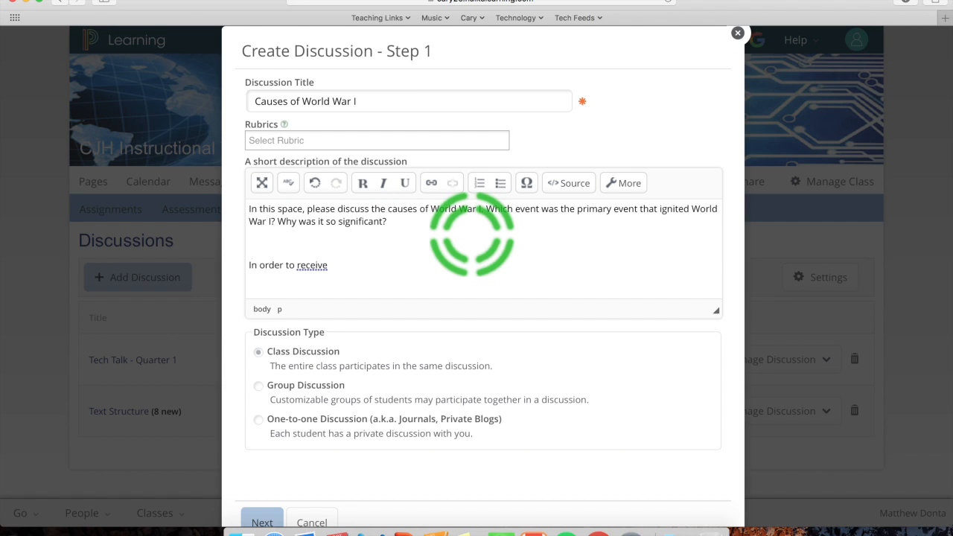
text( full points for this activity, you)
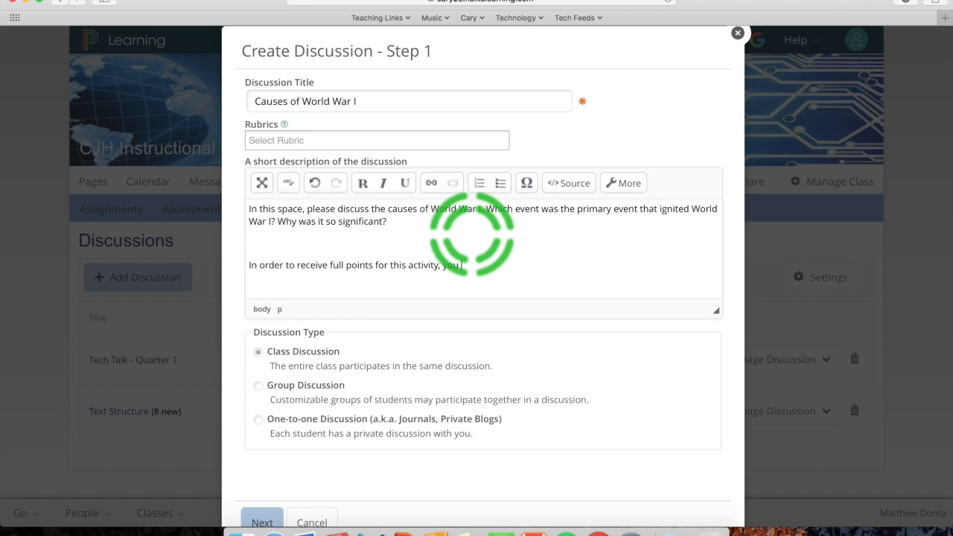
text( must create one original post )
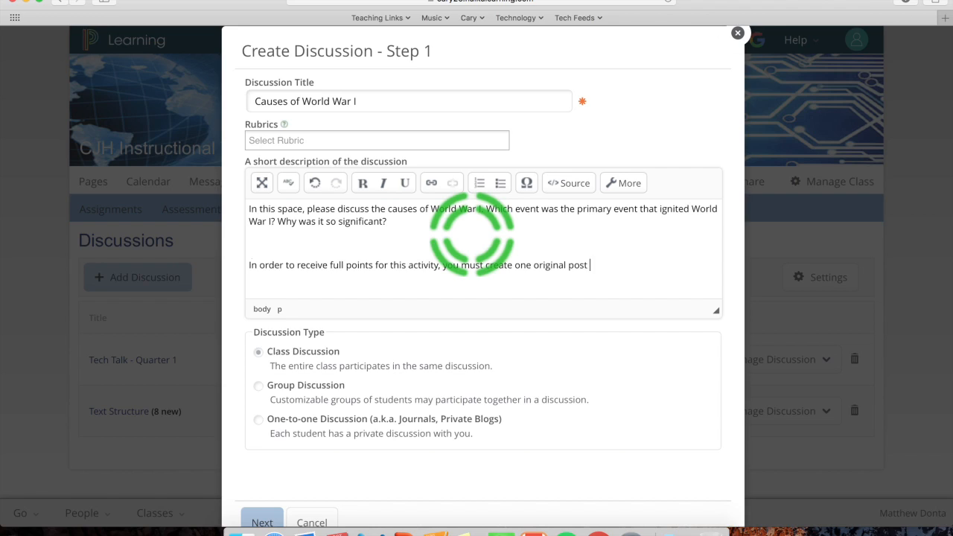
text(and respond to two of your classmates' posts.)
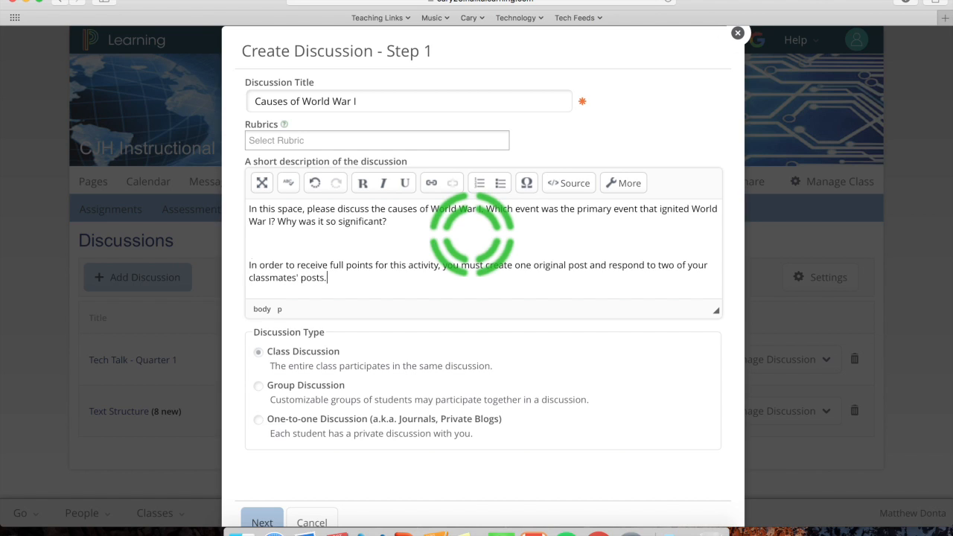
click(319, 244)
key(BackSpace)
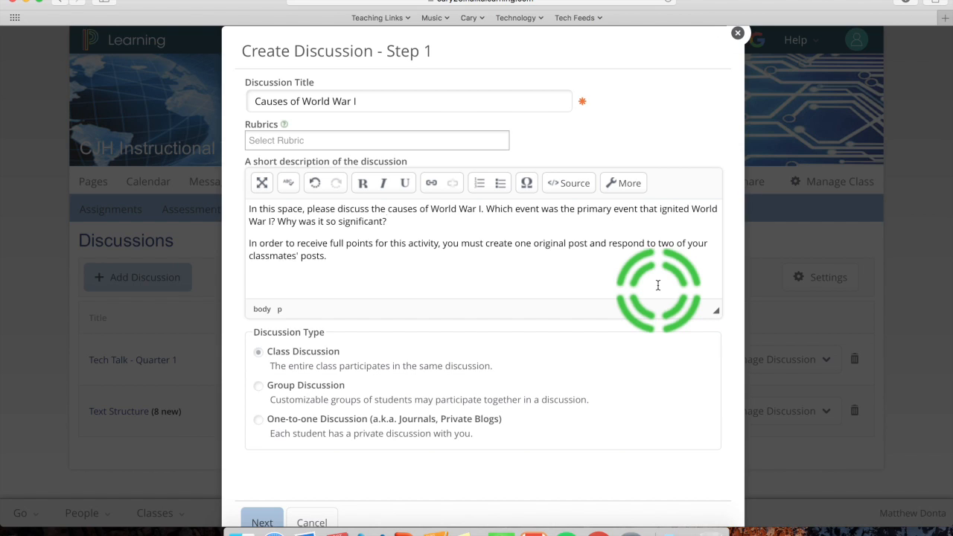
Step: Insert "thoughtfully" before "respond" in the second paragraph and proceed to the final step as a class discussion
click(609, 242)
text(thoughtfully)
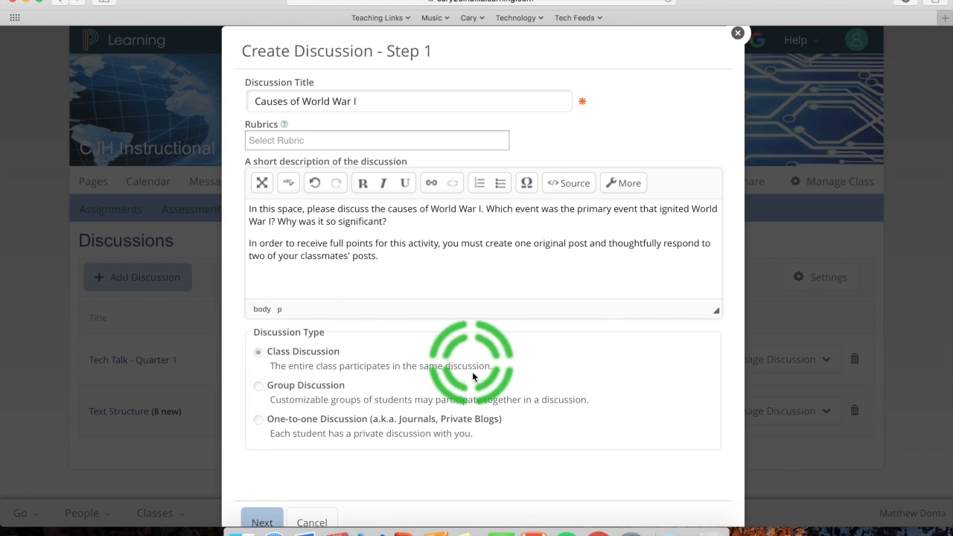
scroll(472, 374, down, 1)
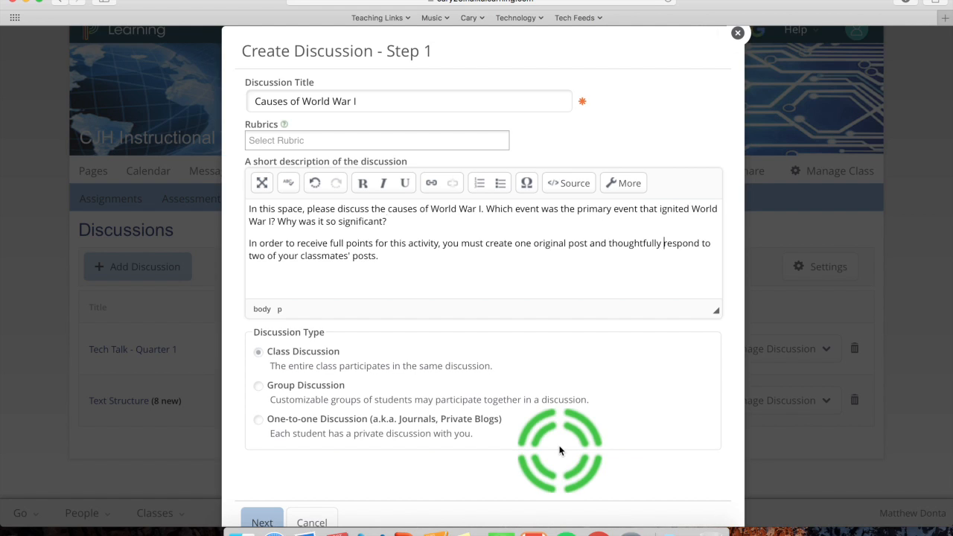
click(265, 517)
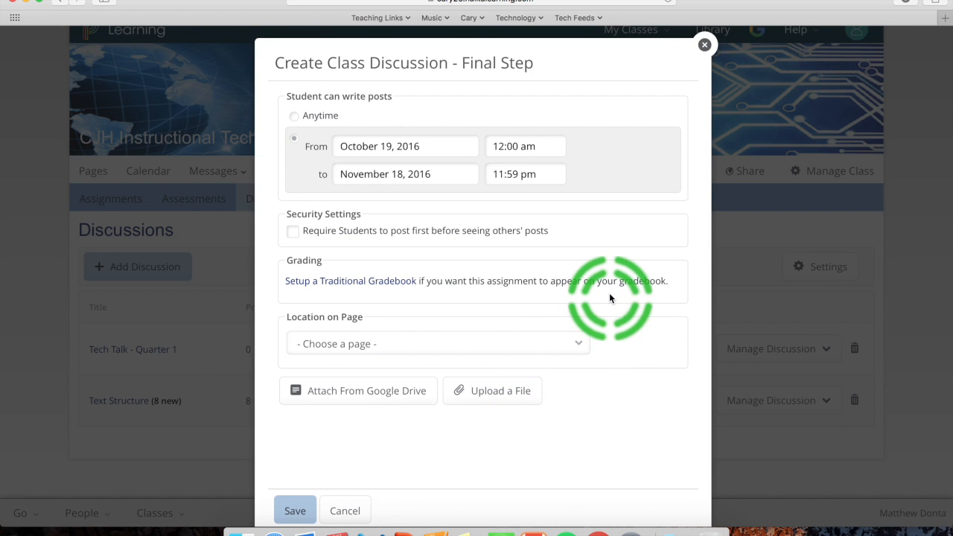
click(293, 116)
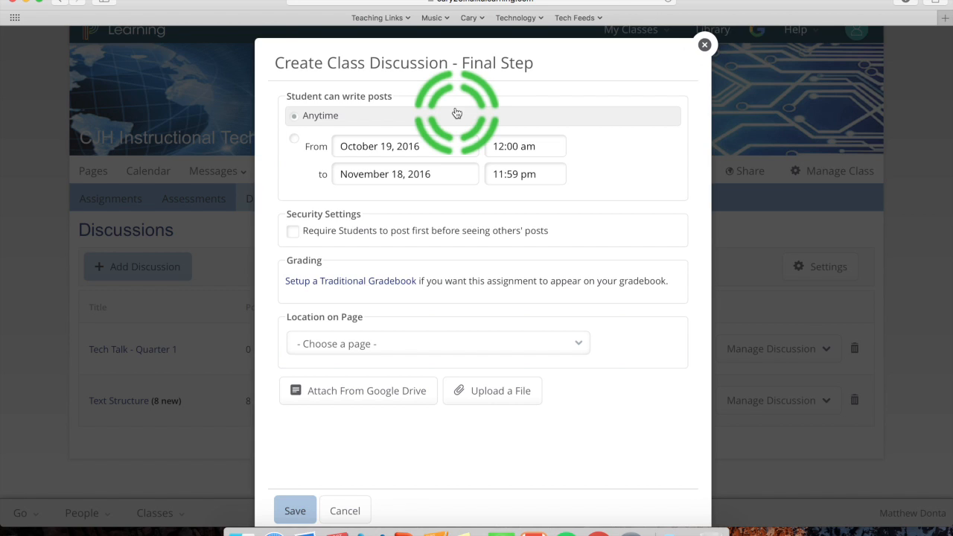
click(297, 142)
click(411, 128)
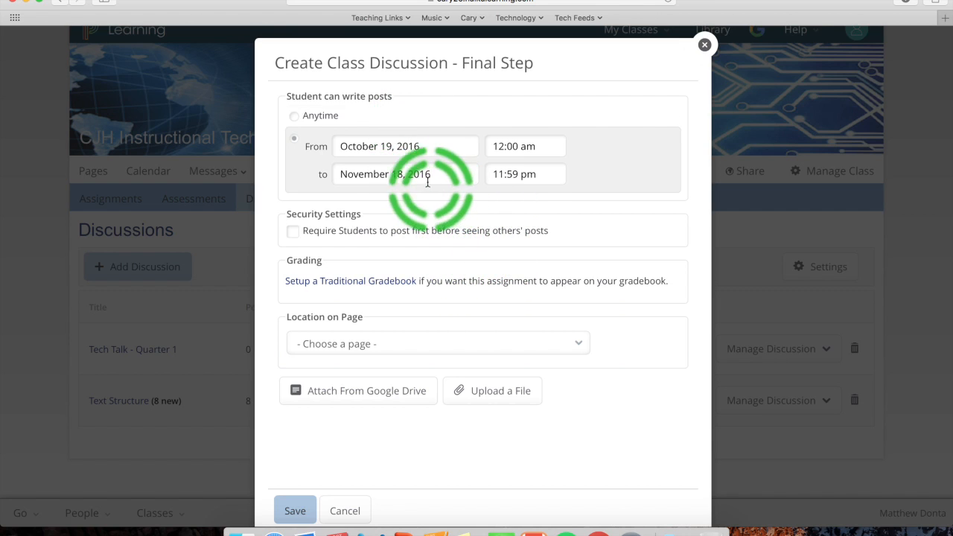
Step: Set the period in which students can write posts from October 26, 2016 to November 02, 2016
click(391, 147)
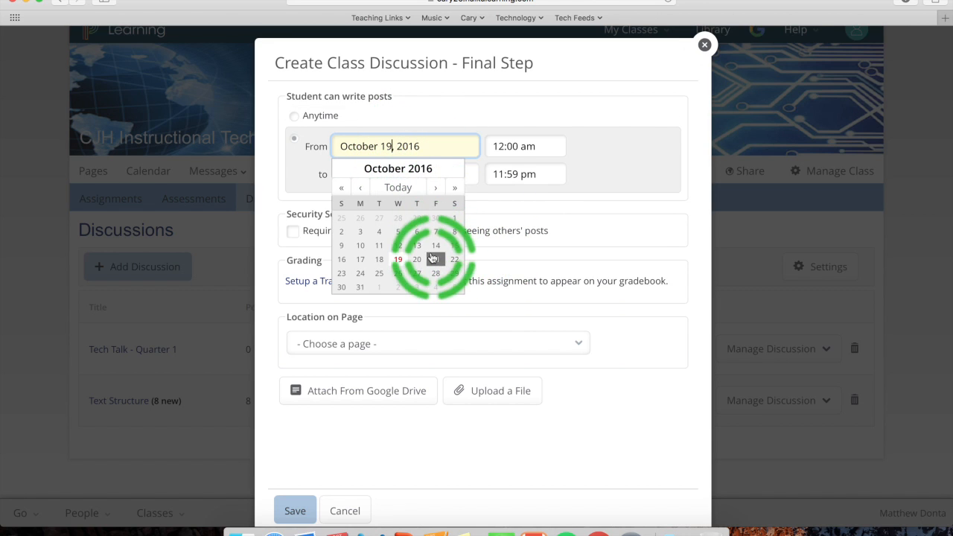
click(400, 277)
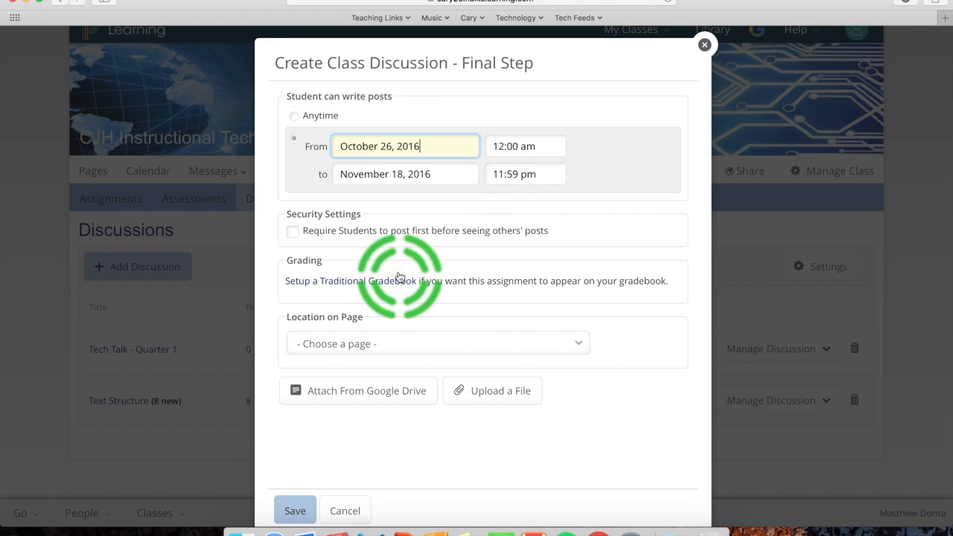
click(391, 173)
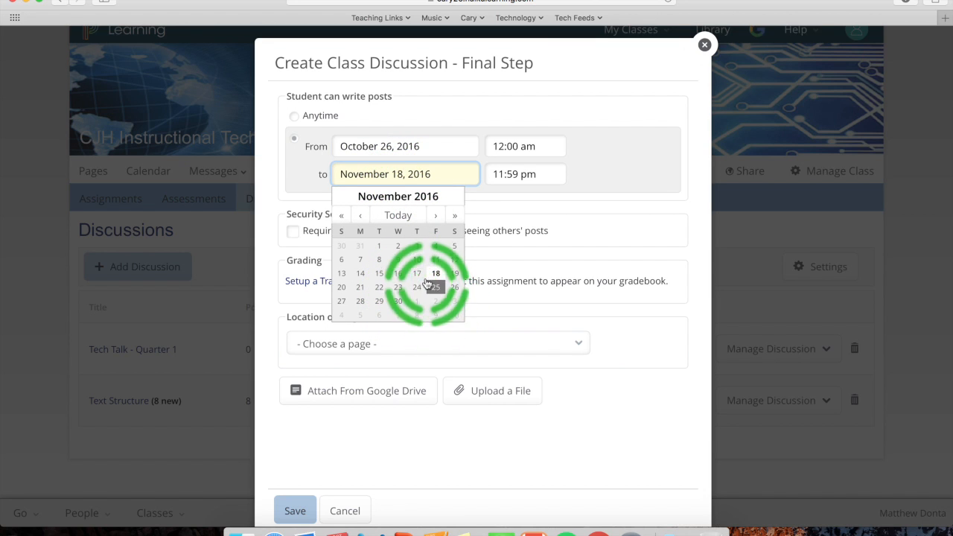
click(398, 248)
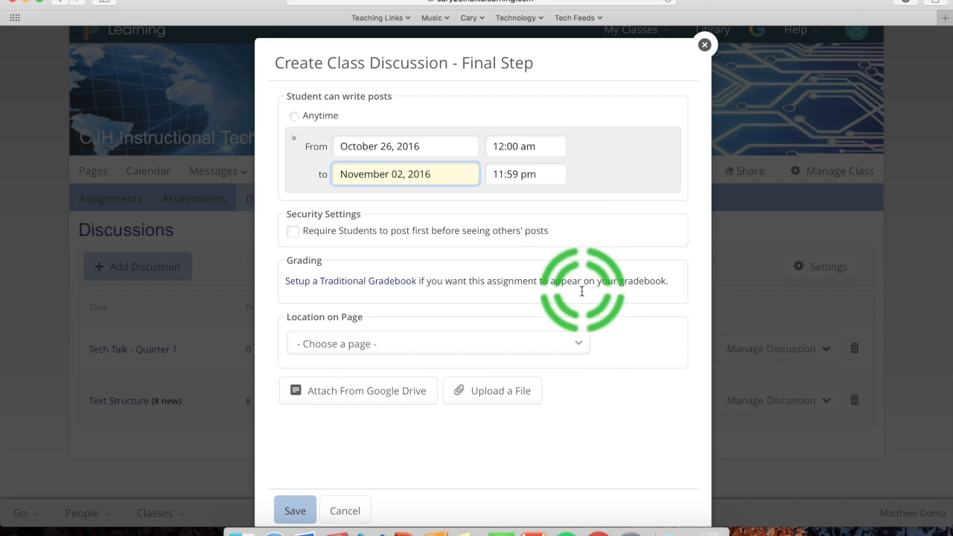
Step: Review the page location choices, leave the discussion unassigned to any page, and save it
click(559, 344)
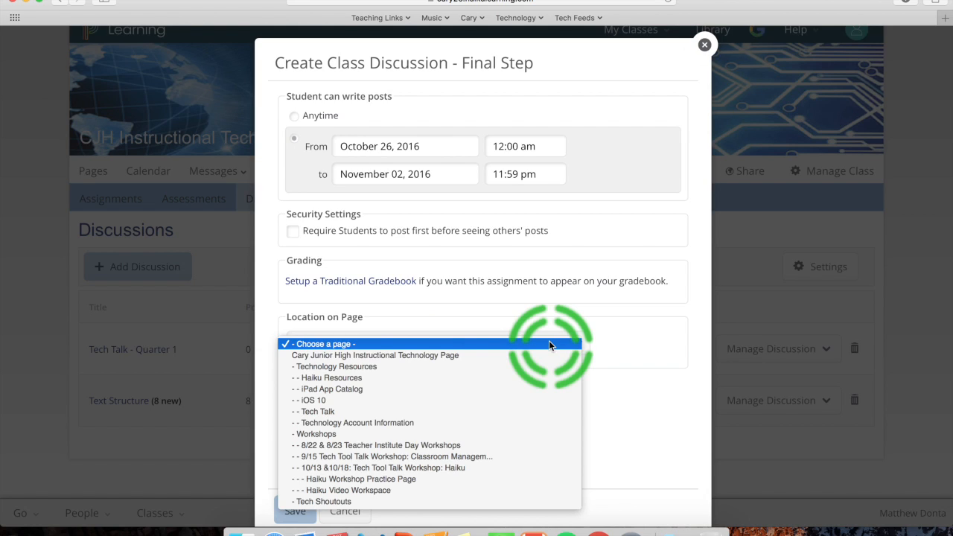
click(549, 344)
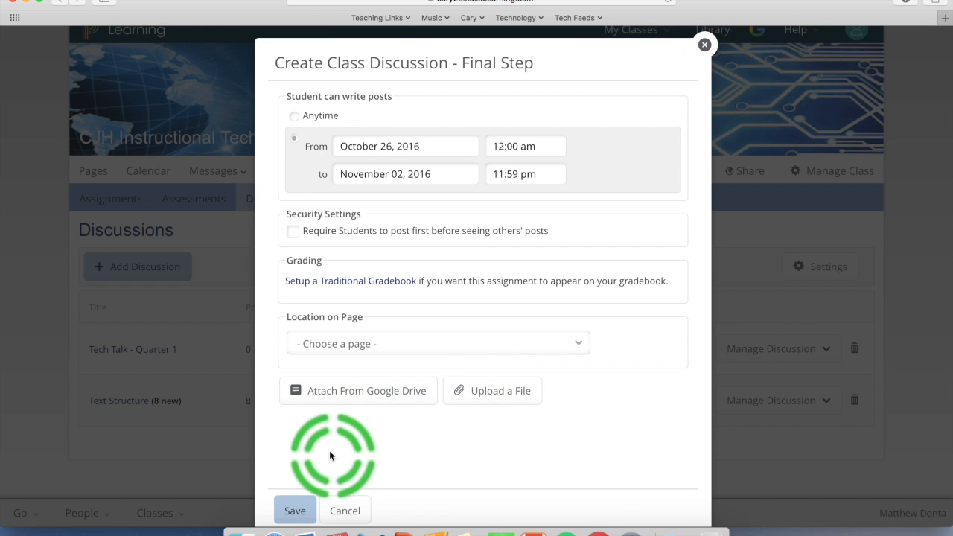
click(295, 511)
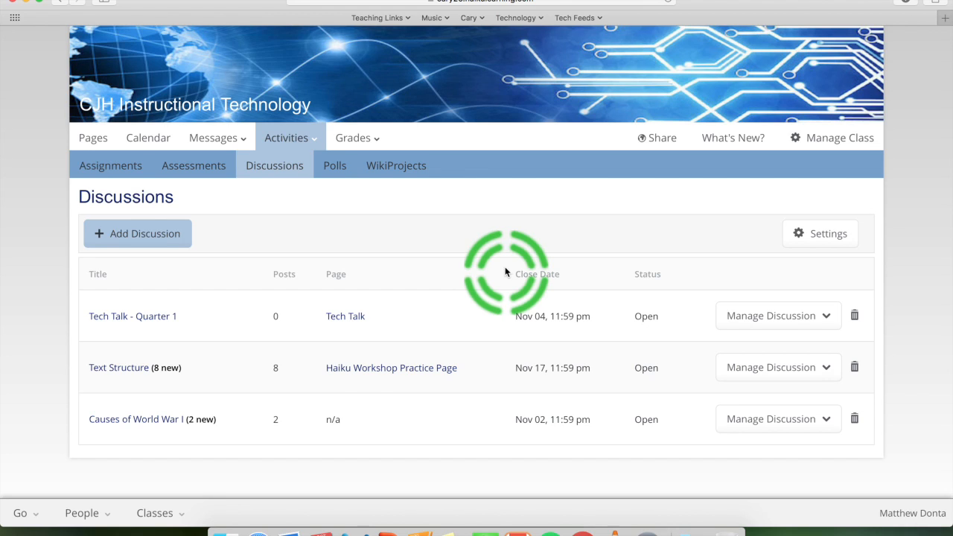
Step: In the Causes of World War I discussion, like the original post about the assassination of Franz Ferdinand and rate it five stars
click(162, 423)
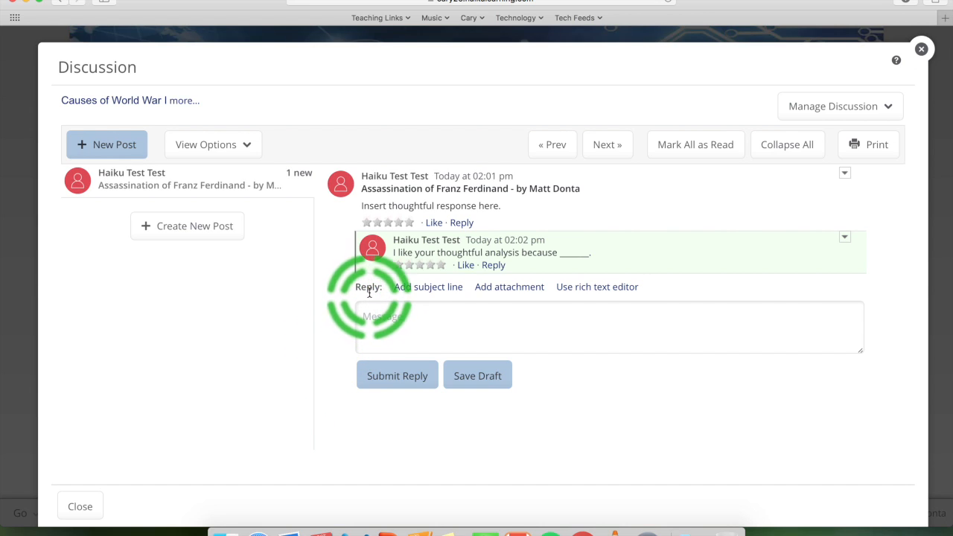
click(434, 223)
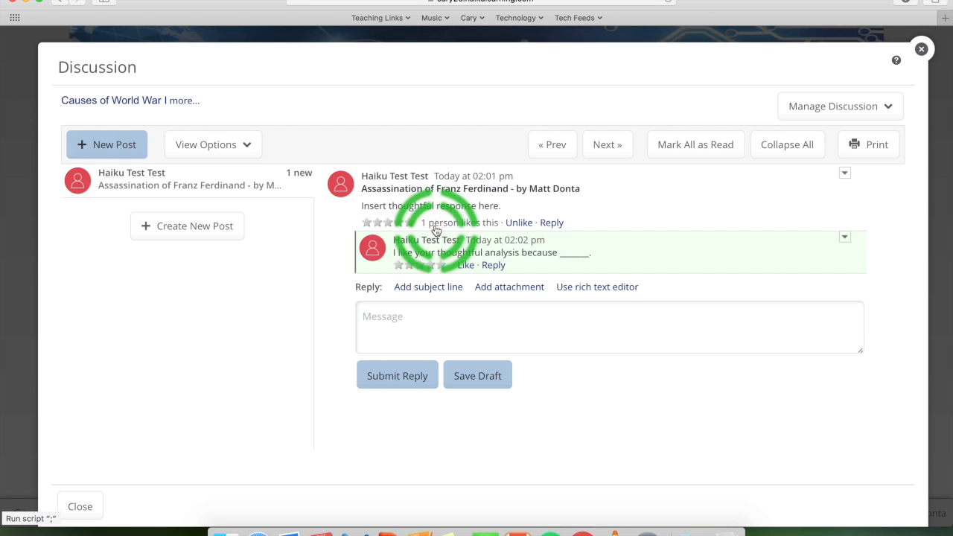
click(398, 222)
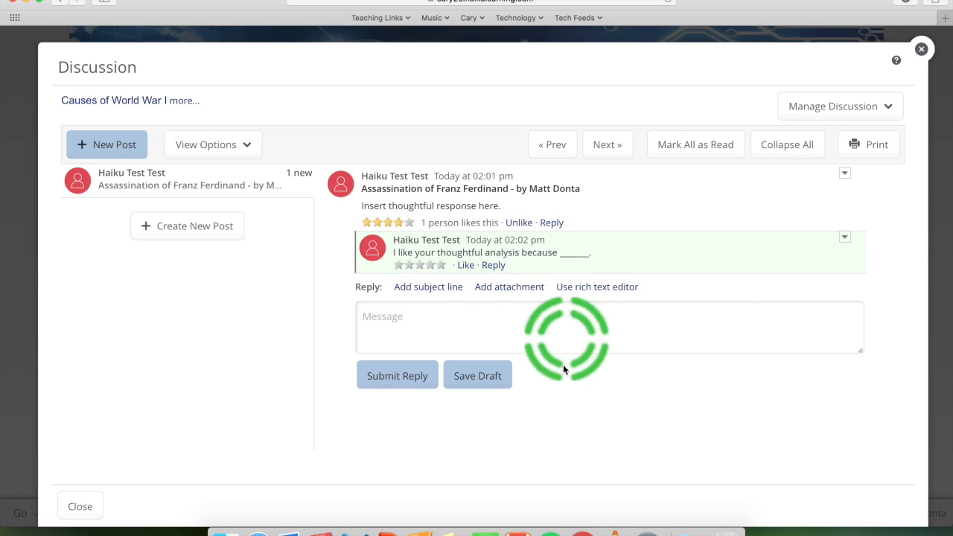
click(411, 222)
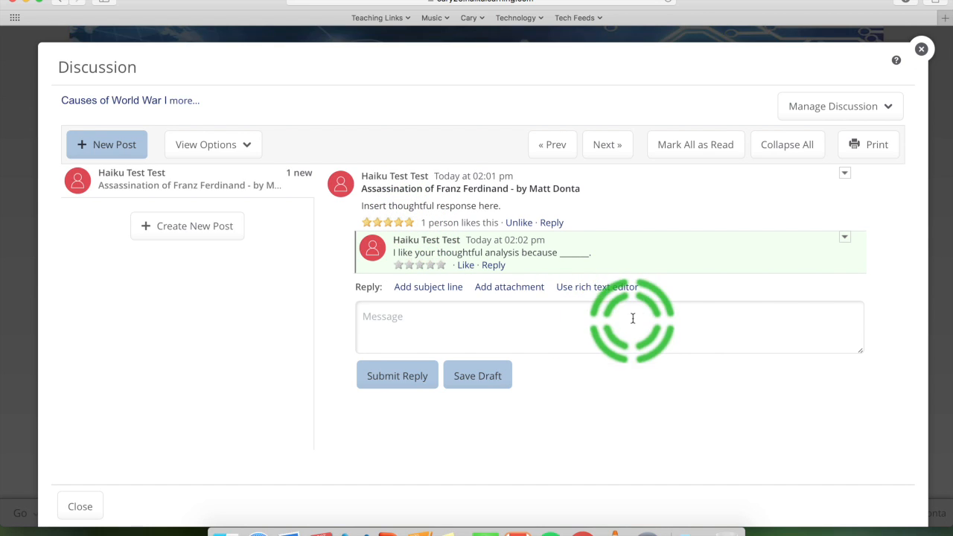